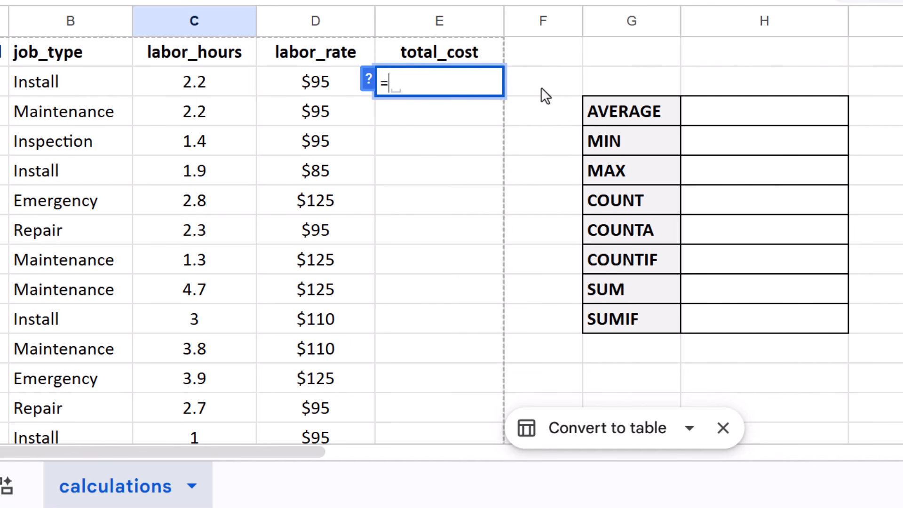
Complete the total_cost formula in E2 as =C2*D2 and fill it down the column.
{"action": "left_click", "coordinate": [217, 90]}
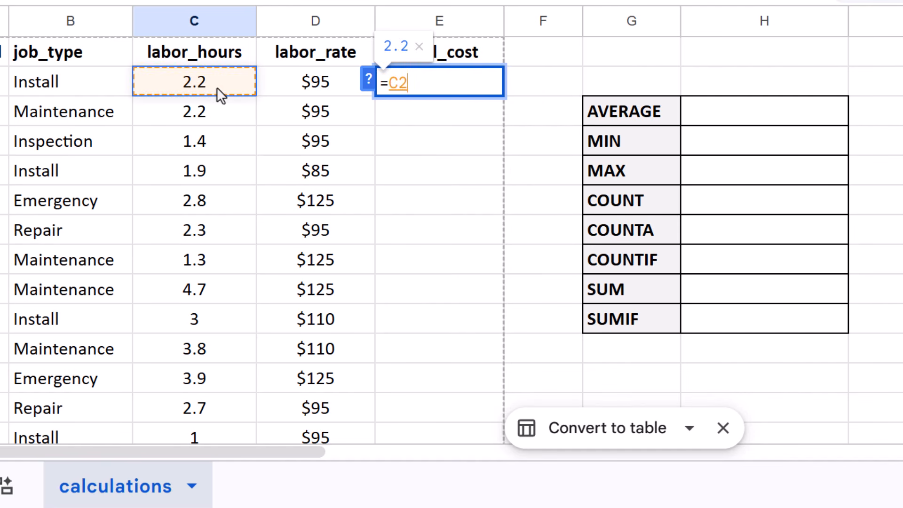
{"action": "type", "text": "*"}
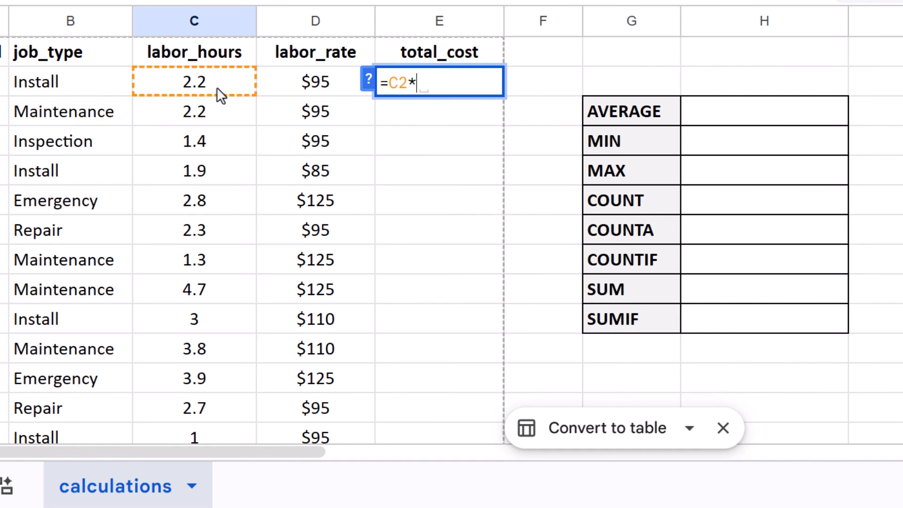
{"action": "left_click", "coordinate": [351, 88]}
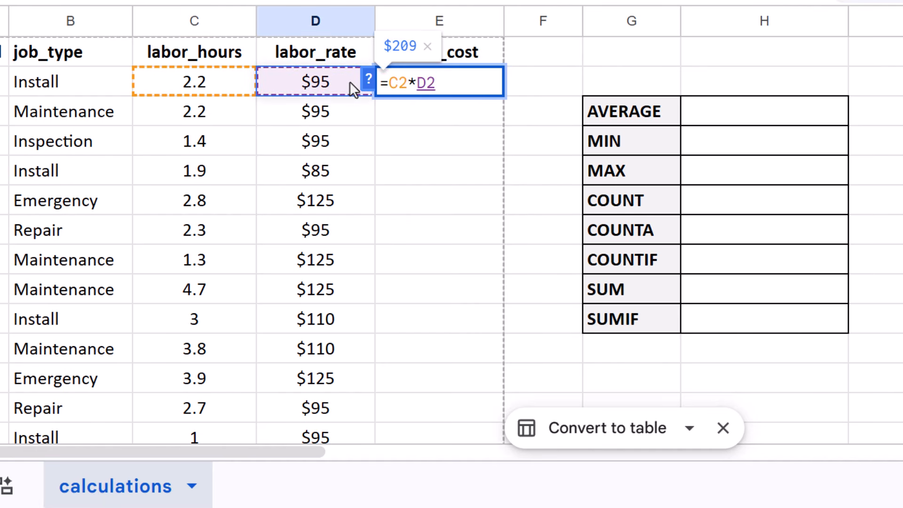
{"action": "key", "text": "Return"}
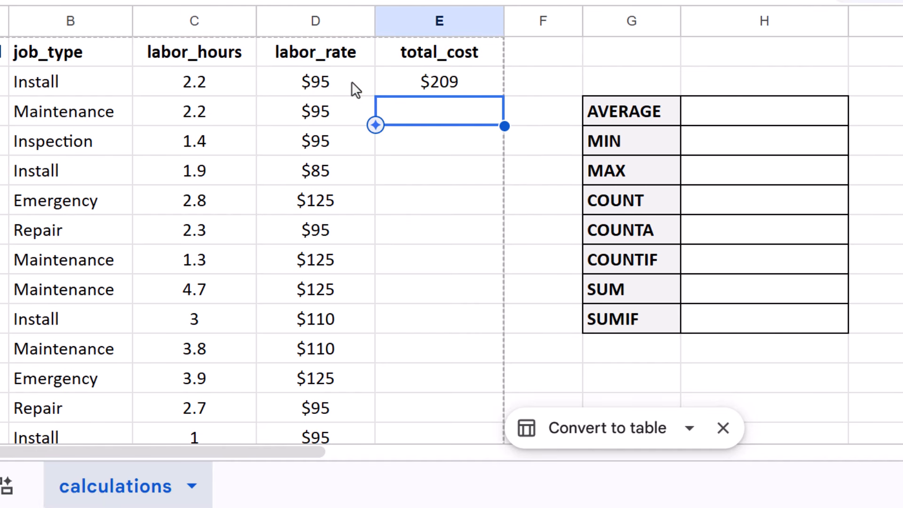
{"action": "left_click", "coordinate": [477, 80]}
{"action": "double_click", "coordinate": [505, 96]}
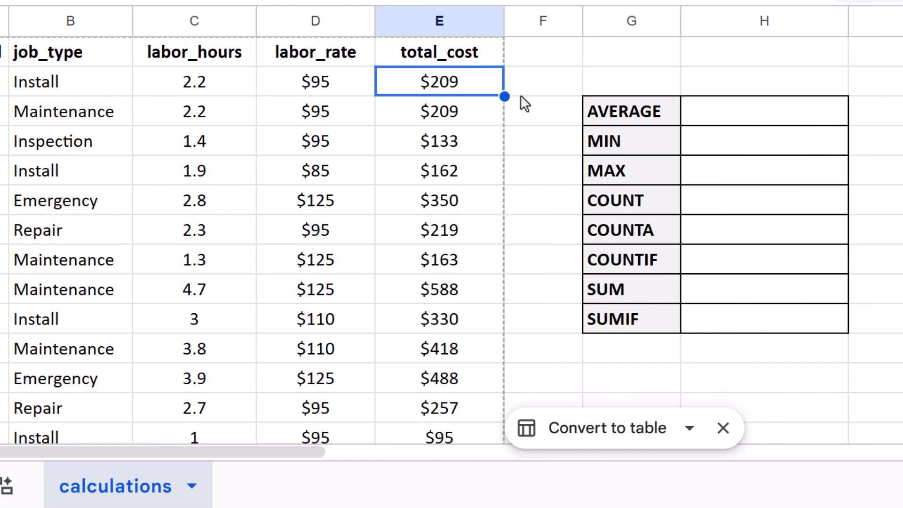
Calculate the average of the whole total_cost column beside the AVERAGE label with =average(E:E).
{"action": "left_click", "coordinate": [737, 111]}
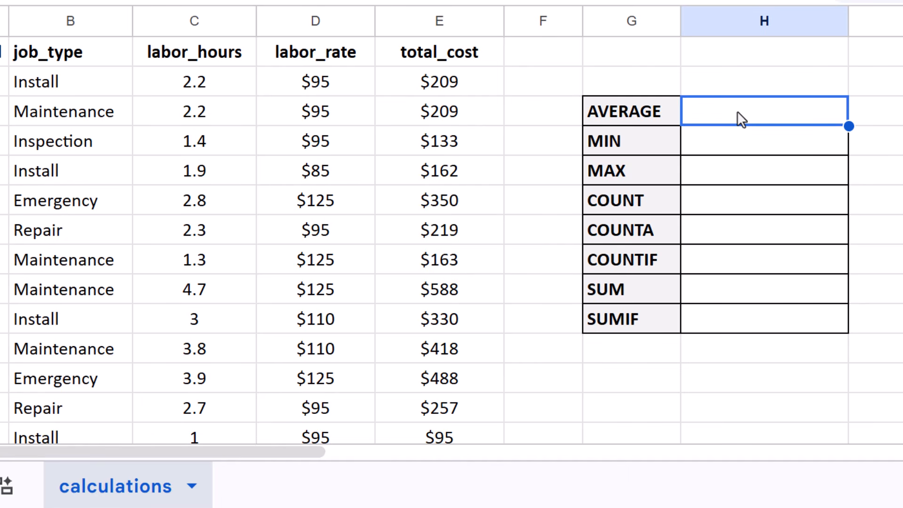
{"action": "type", "text": "=average("}
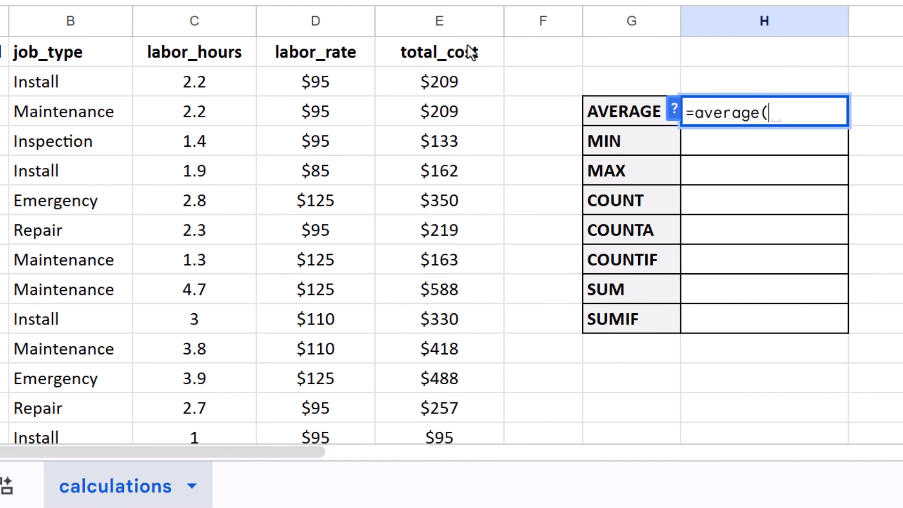
{"action": "left_click", "coordinate": [422, 24]}
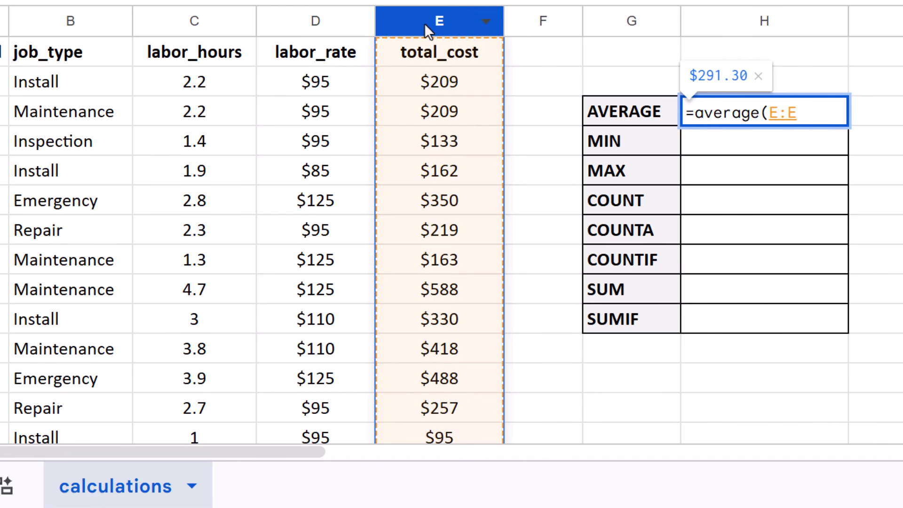
{"action": "type", "text": ")"}
{"action": "key", "text": "Return"}
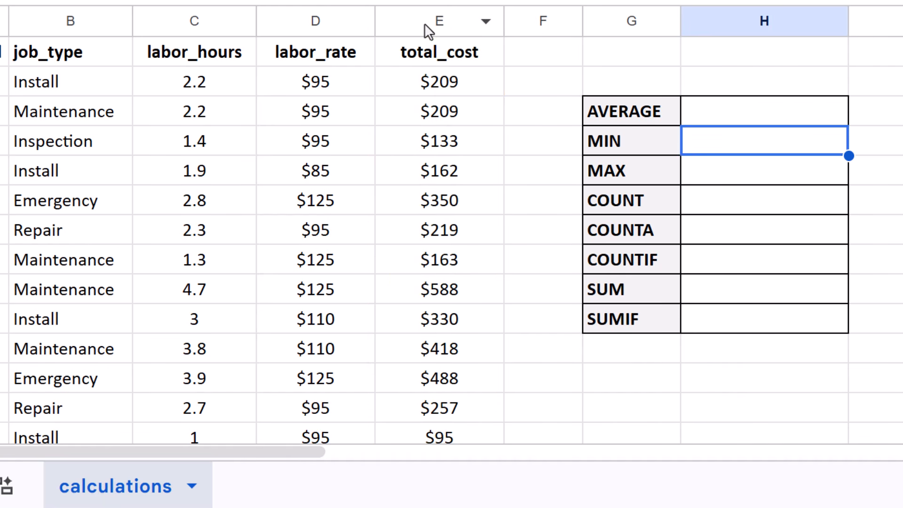
Find the lowest total_cost beside the MIN label with the formula =min(E:E).
{"action": "type", "text": "=,"}
{"action": "key", "text": "BackSpace"}
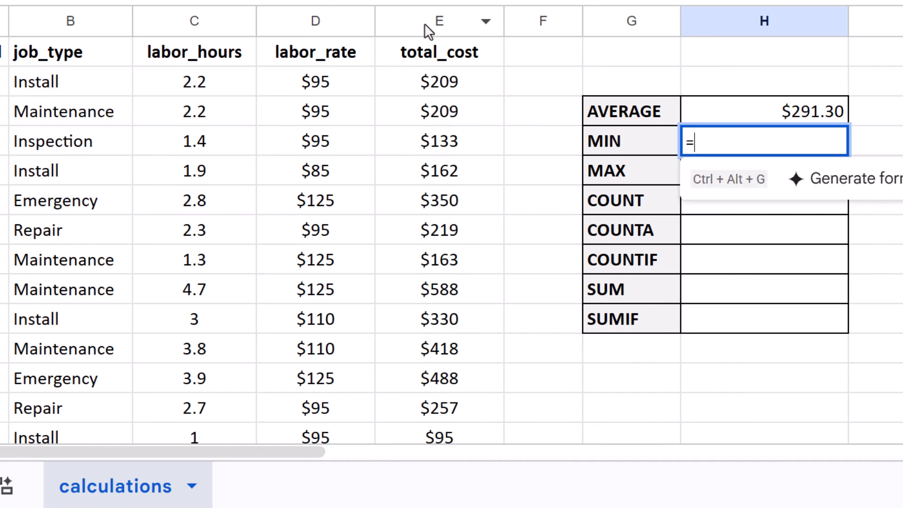
{"action": "type", "text": "min("}
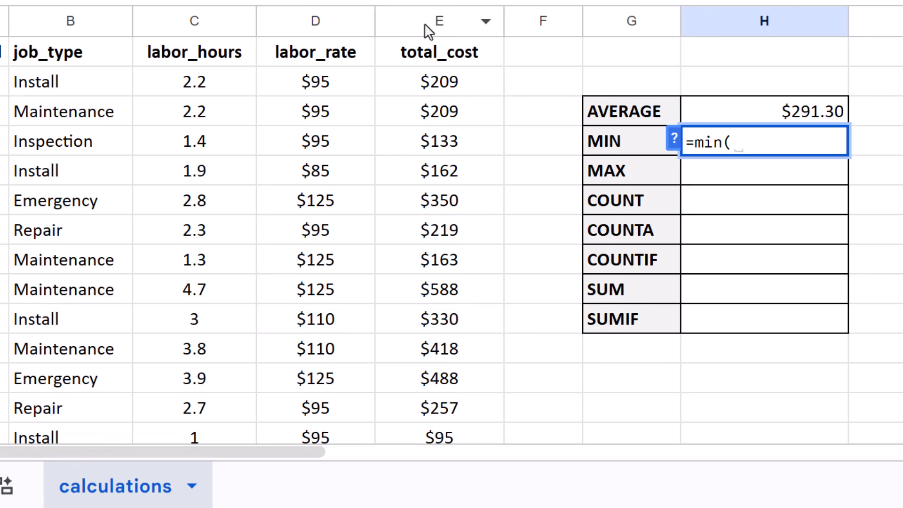
{"action": "left_click", "coordinate": [424, 23]}
{"action": "type", "text": ")"}
{"action": "key", "text": "Return"}
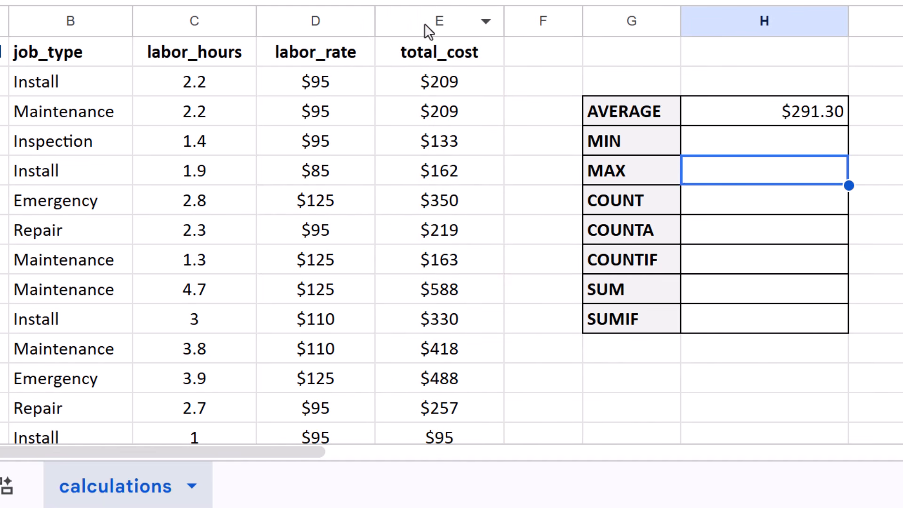
Find the highest total_cost beside the MAX label with the formula =max(E:E).
{"action": "type", "text": "=max("}
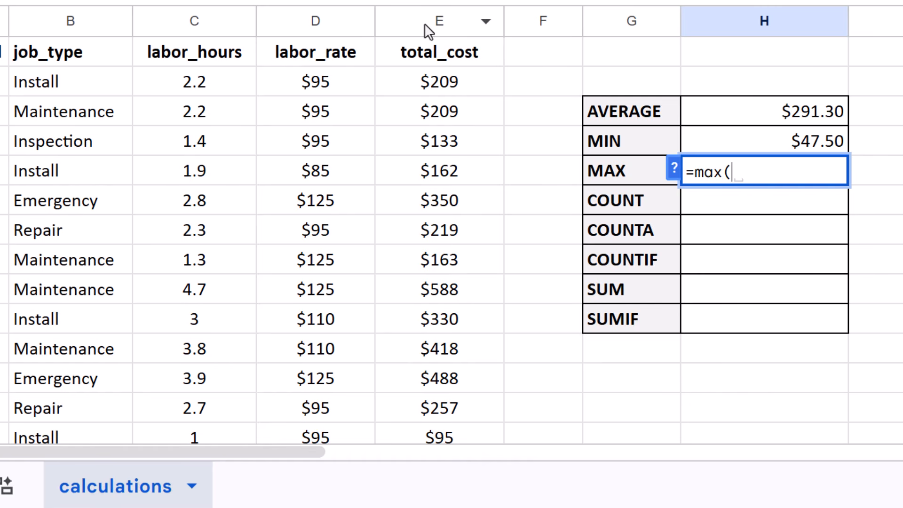
{"action": "left_click", "coordinate": [424, 24]}
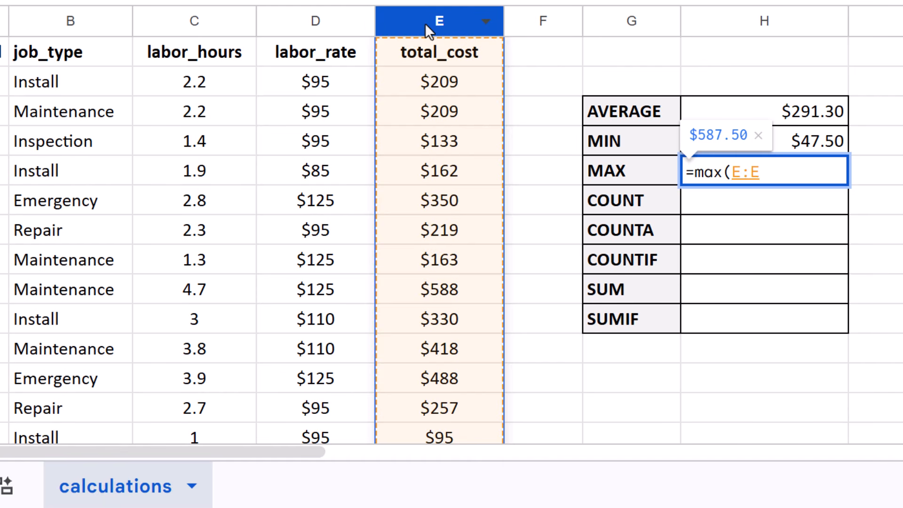
{"action": "type", "text": ")"}
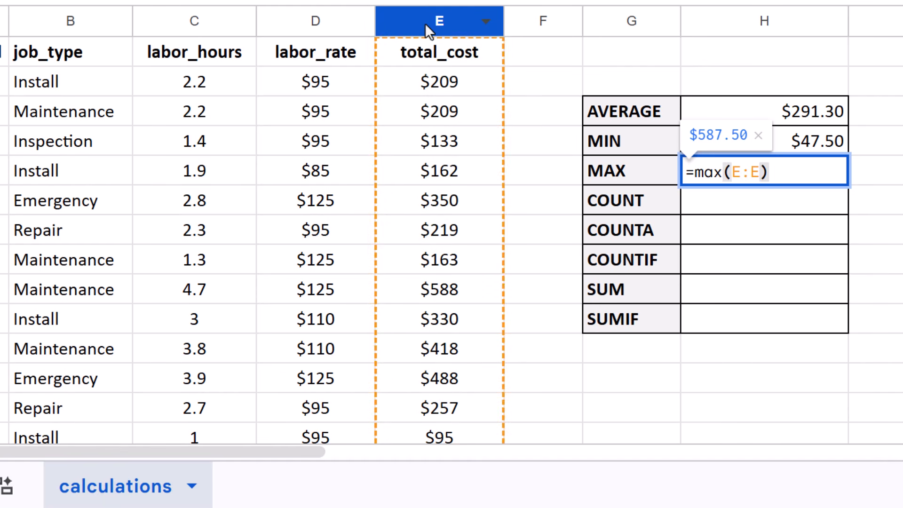
{"action": "key", "text": "Return"}
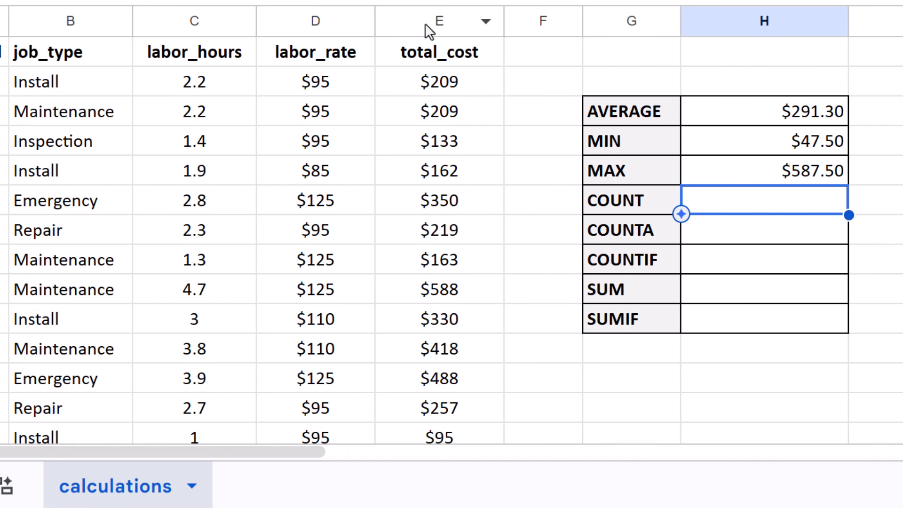
Enter the formula =COUNT(B:B) beside the COUNT label to count numeric entries in the job_type column.
{"action": "type", "text": "=COUNT("}
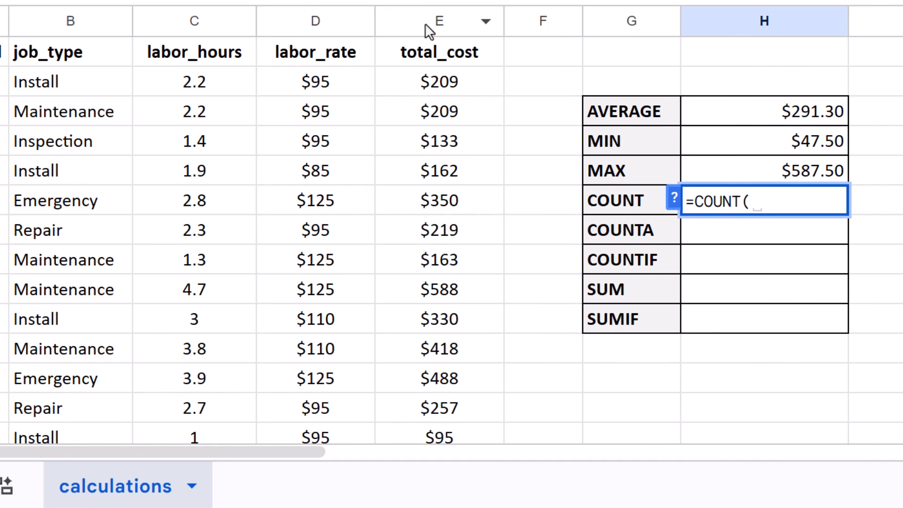
{"action": "left_click", "coordinate": [96, 24]}
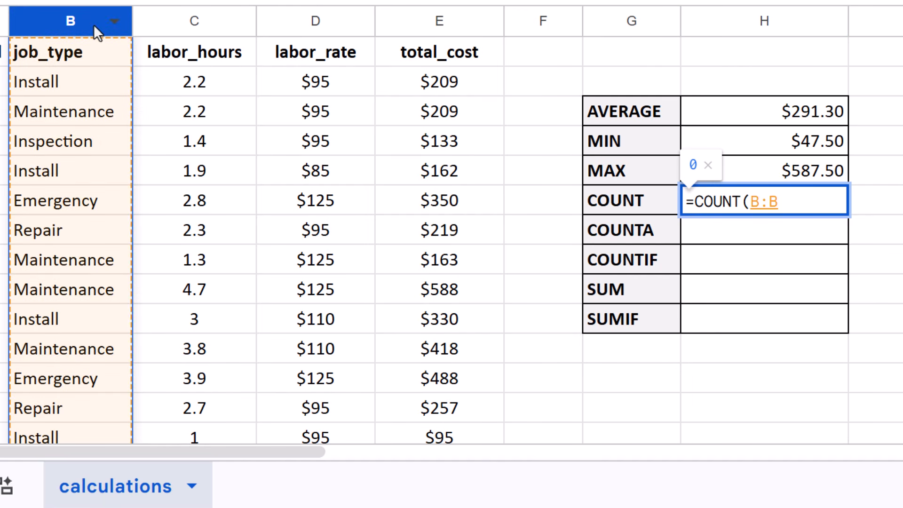
{"action": "type", "text": ")"}
{"action": "key", "text": "Return"}
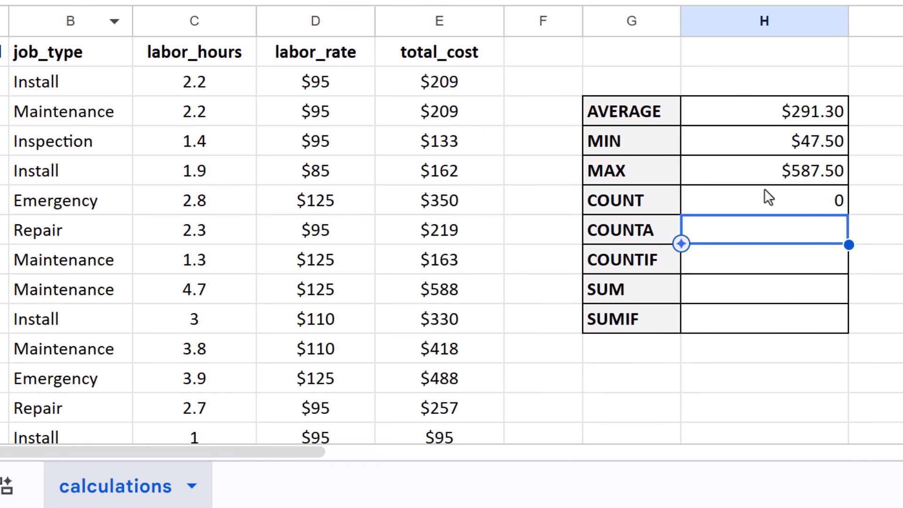
Change the range in the COUNT formula to the labor_hours column, C:C.
{"action": "double_click", "coordinate": [787, 202]}
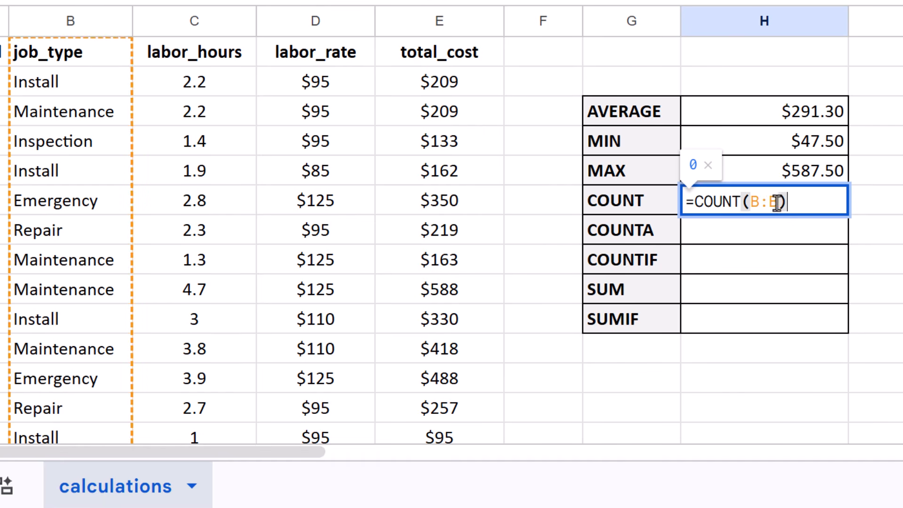
{"action": "left_click_drag", "start_coordinate": [779, 202], "coordinate": [752, 203]}
{"action": "key", "text": "BackSpace"}
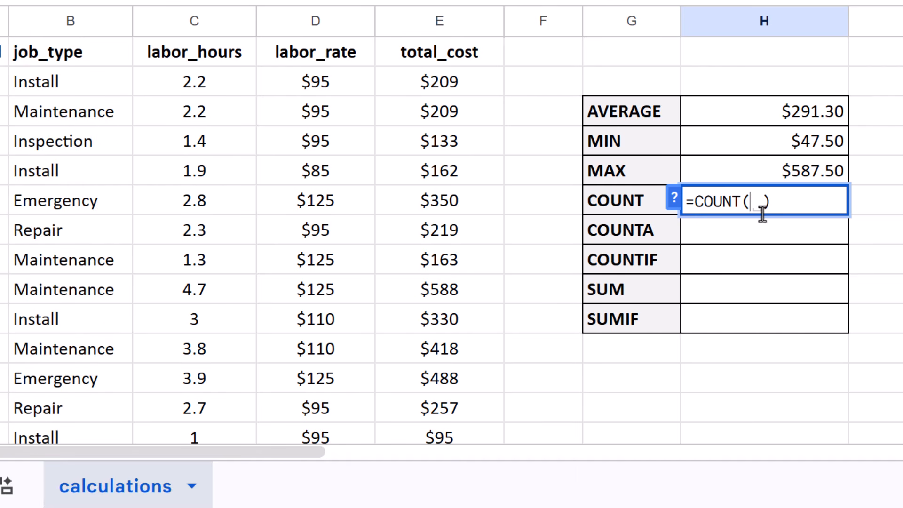
{"action": "left_click", "coordinate": [195, 26]}
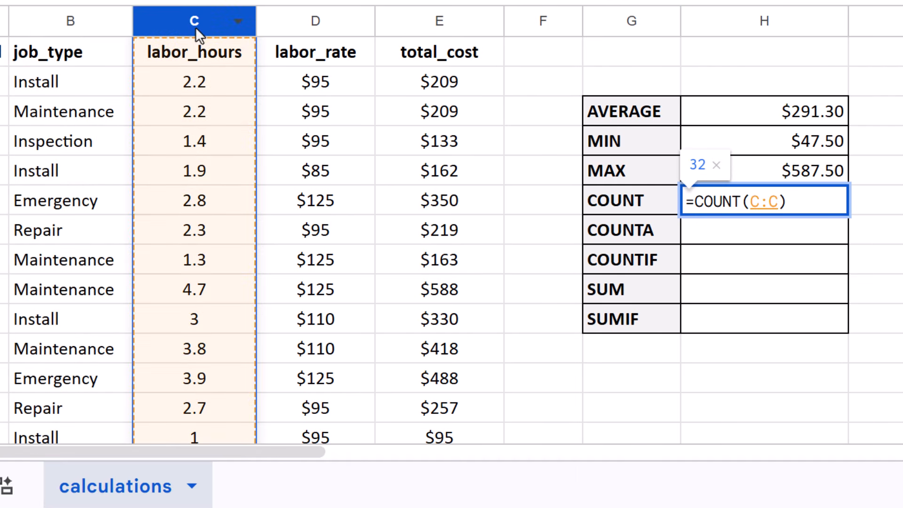
{"action": "key", "text": "Return"}
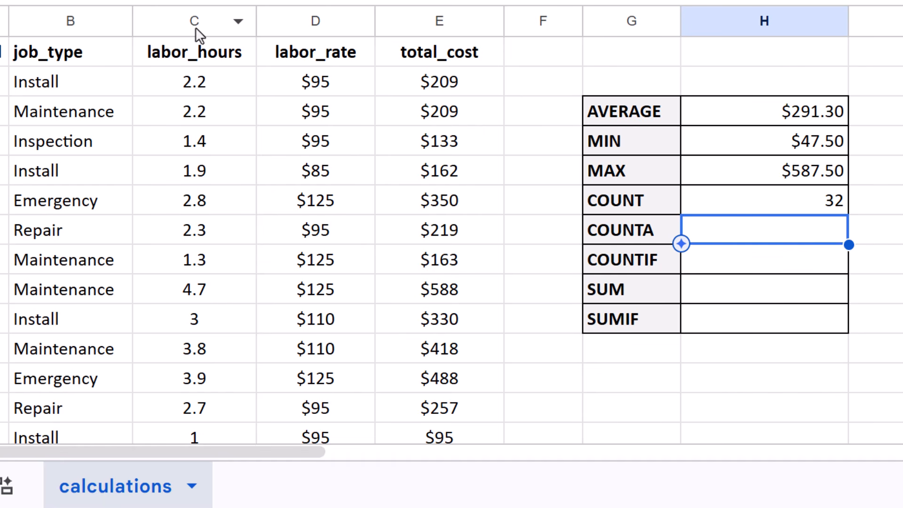
Count the non-empty cells of the job_type column beside the COUNTA label with =COUNTA(B:B).
{"action": "type", "text": "=COUNT("}
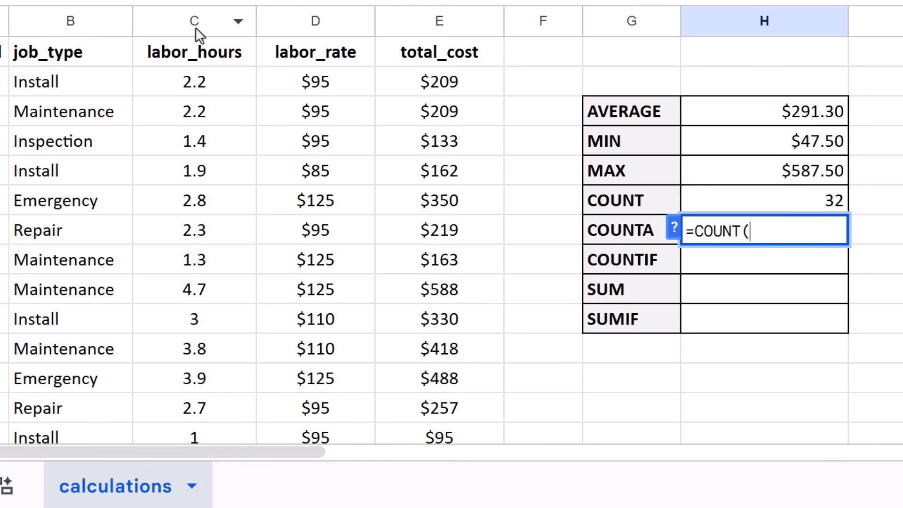
{"action": "key", "text": "BackSpace"}
{"action": "type", "text": "A("}
{"action": "left_click", "coordinate": [85, 36]}
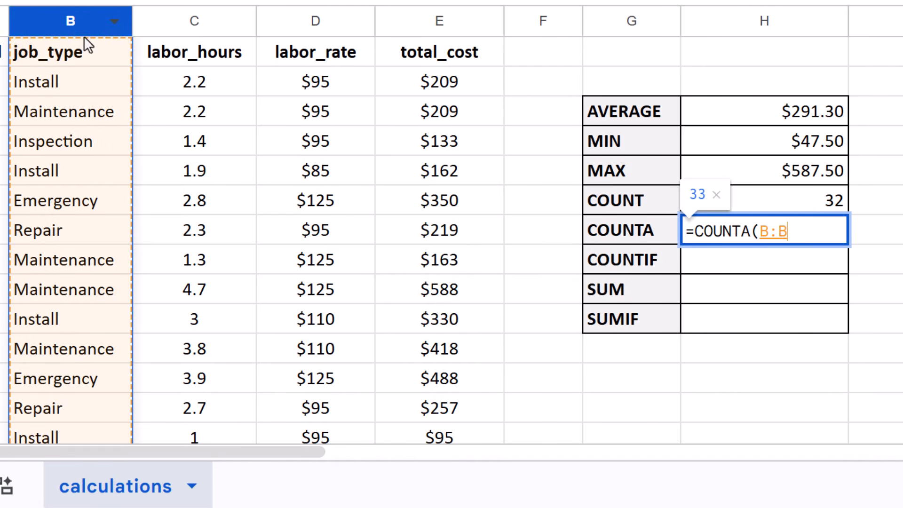
{"action": "type", "text": ")"}
{"action": "key", "text": "Return"}
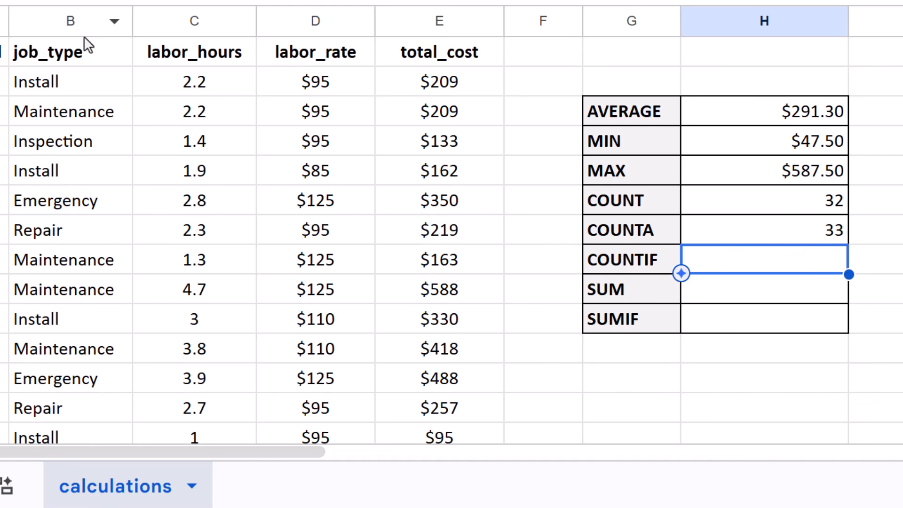
Count the Repair jobs in the job_type column beside the COUNTIF label with =COUNTIF(B:B,"Repair").
{"action": "type", "text": "=COUNT("}
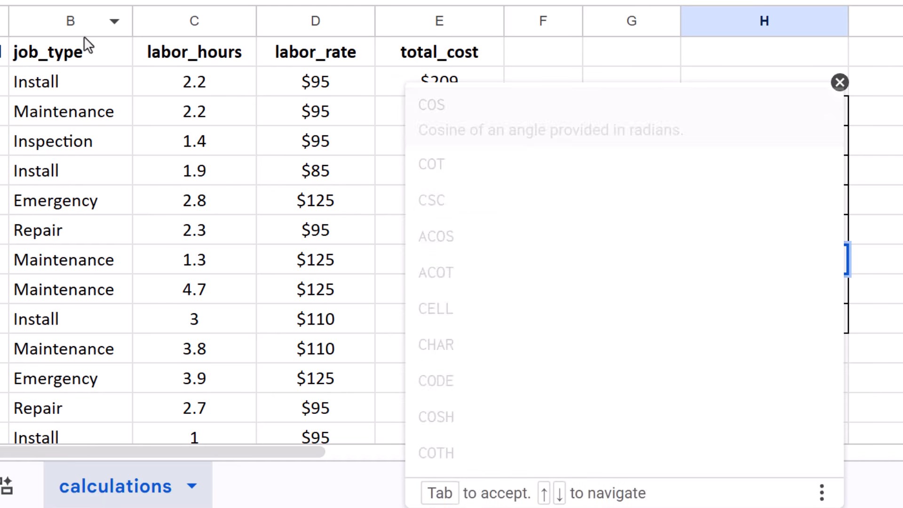
{"action": "key", "text": "Tab"}
{"action": "key", "text": "BackSpace"}
{"action": "type", "text": "IF"}
{"action": "key", "text": "Tab"}
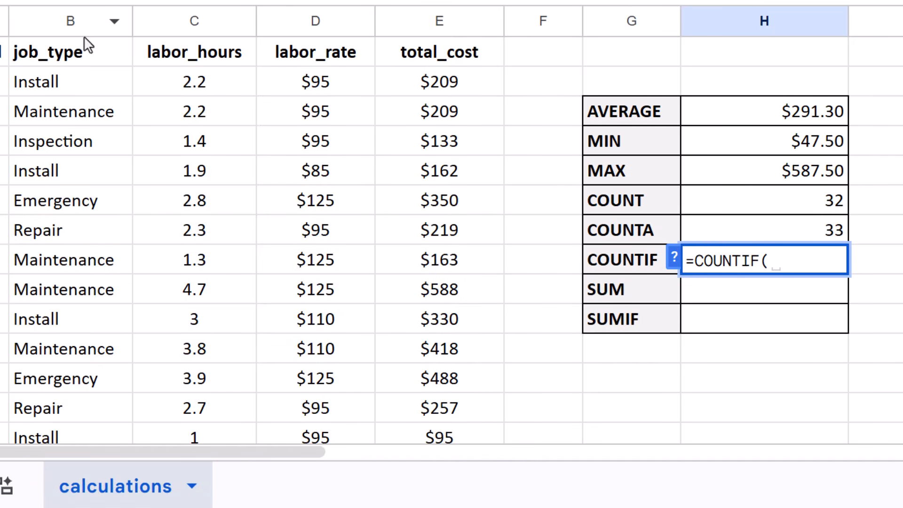
{"action": "left_click", "coordinate": [52, 29]}
{"action": "type", "text": ",\""}
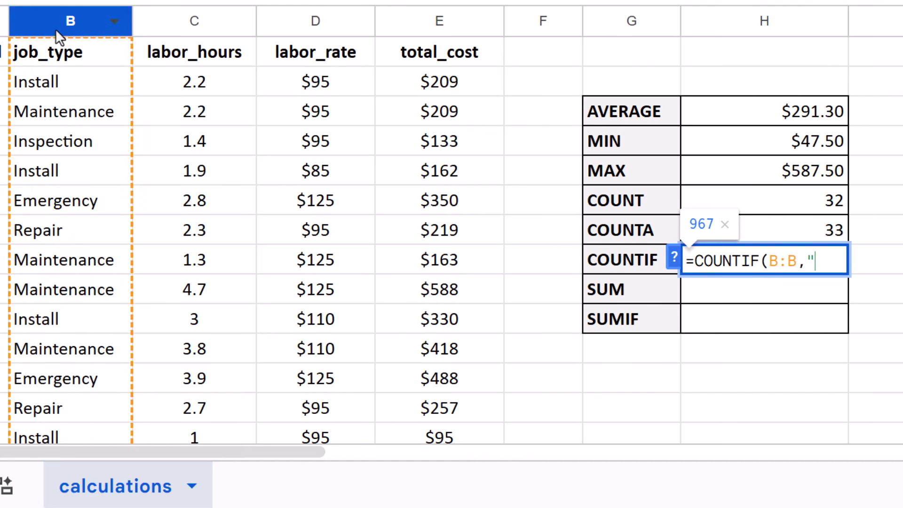
{"action": "type", "text": "Repair)"}
{"action": "key", "text": "BackSpace"}
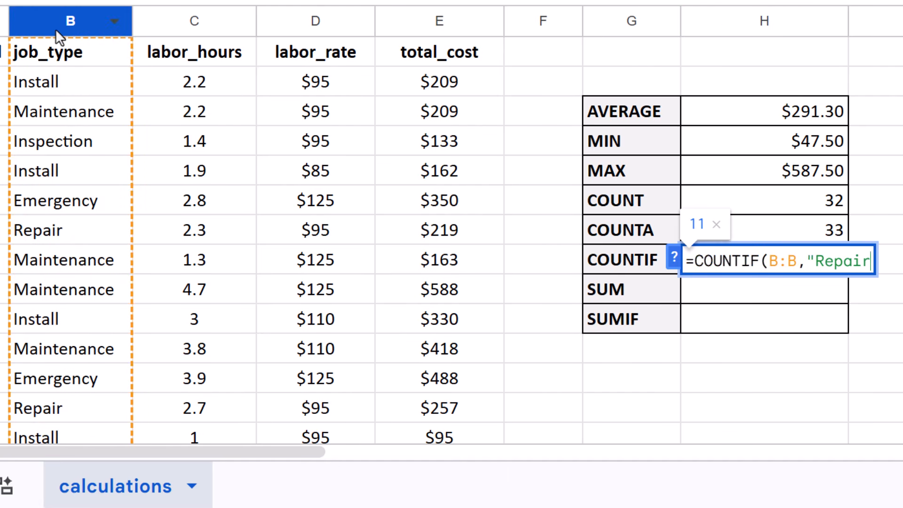
{"action": "type", "text": "\")"}
{"action": "key", "text": "Return"}
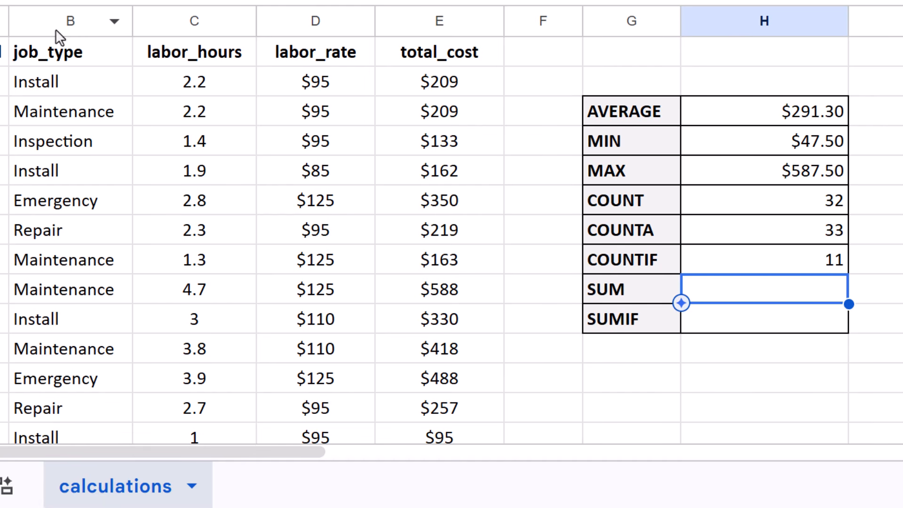
Total the whole total_cost column beside the SUM label with the formula =SUM(E:E).
{"action": "type", "text": "=SUM("}
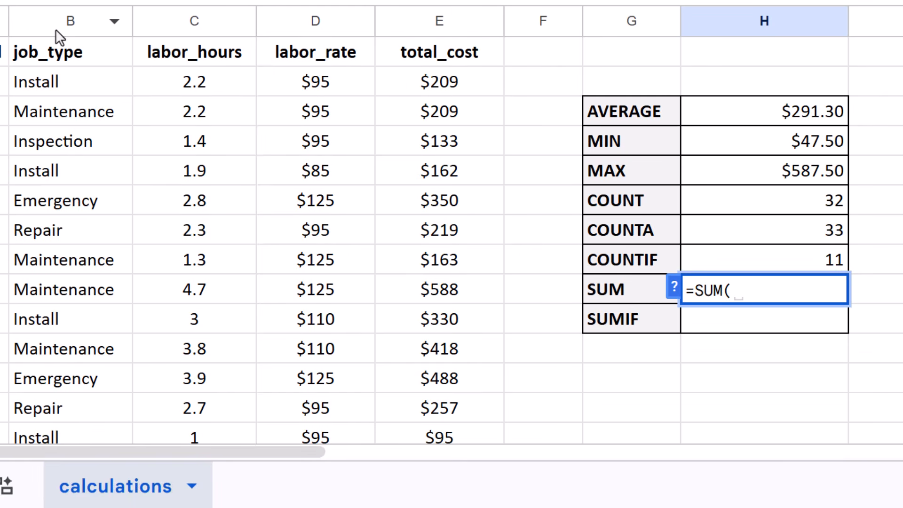
{"action": "left_click", "coordinate": [400, 22]}
{"action": "type", "text": ")"}
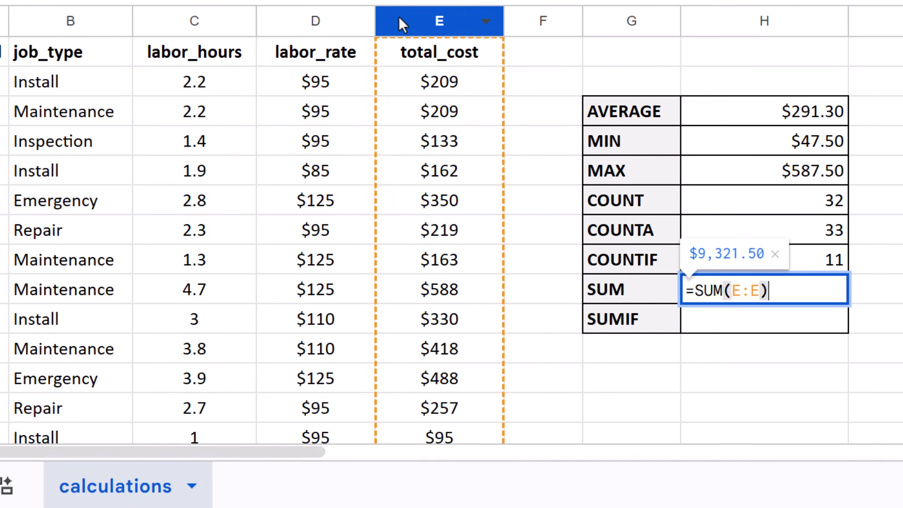
{"action": "key", "text": "Return"}
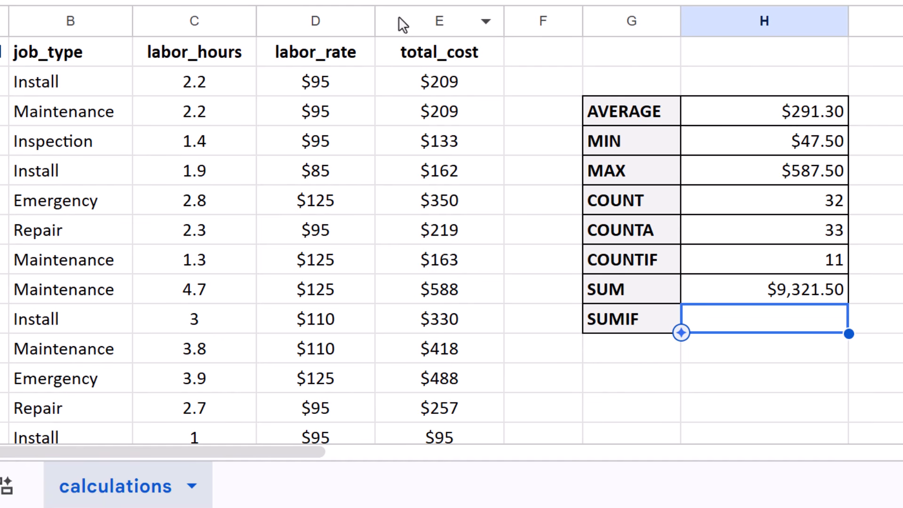
Total the total_cost of the Emergency jobs beside the SUMIF label with the formula =SUMIF(B:B,"Emergency",E:E).
{"action": "type", "text": "=SUM("}
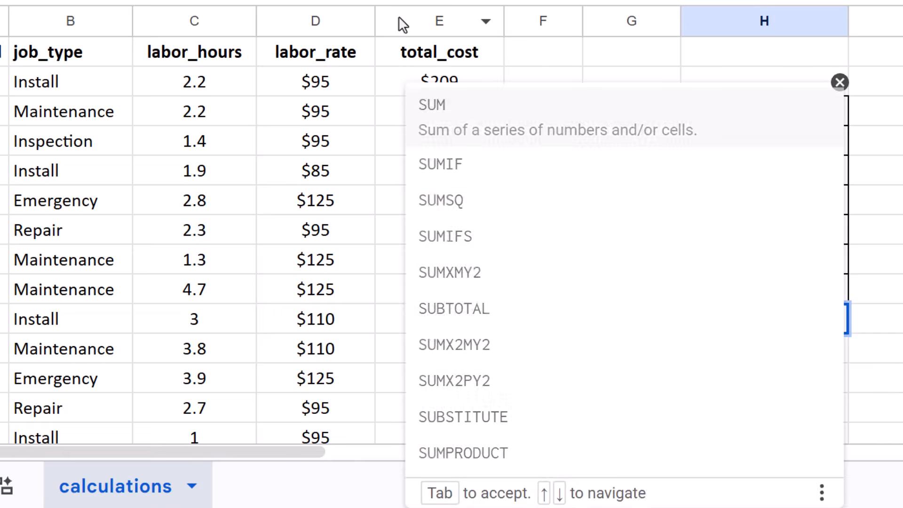
{"action": "key", "text": "BackSpace"}
{"action": "type", "text": "IF("}
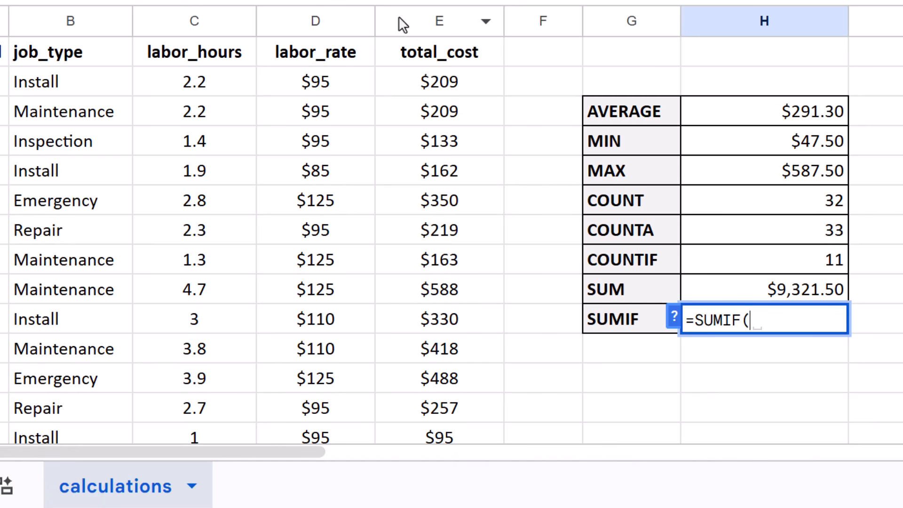
{"action": "left_click", "coordinate": [45, 26]}
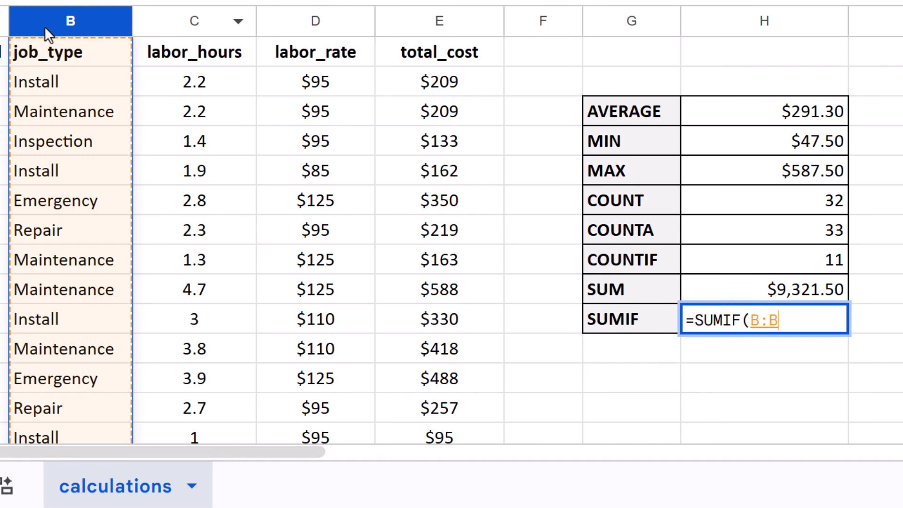
{"action": "type", "text": ",\"Emerg"}
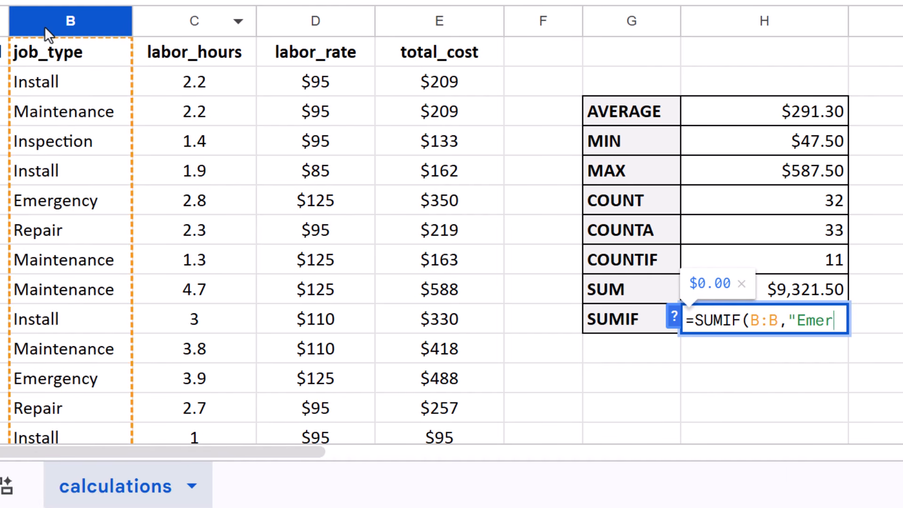
{"action": "type", "text": "ency\","}
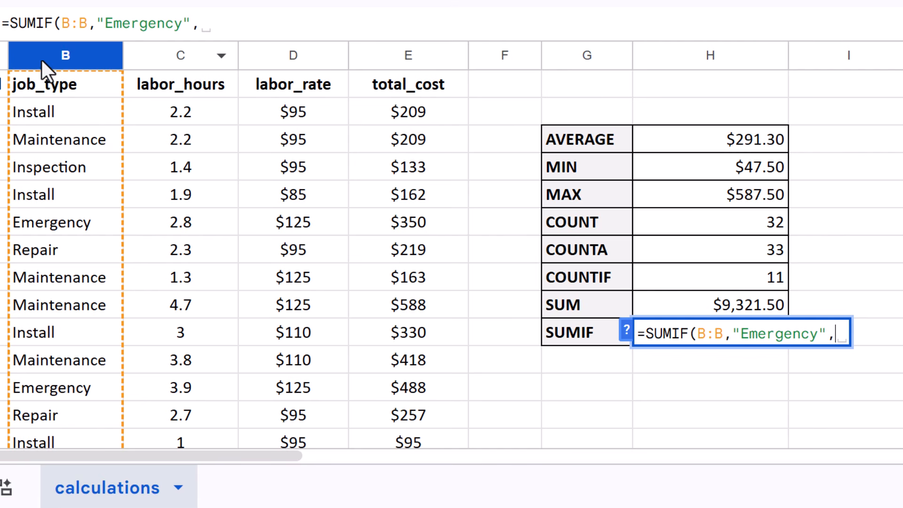
{"action": "left_click", "coordinate": [380, 53]}
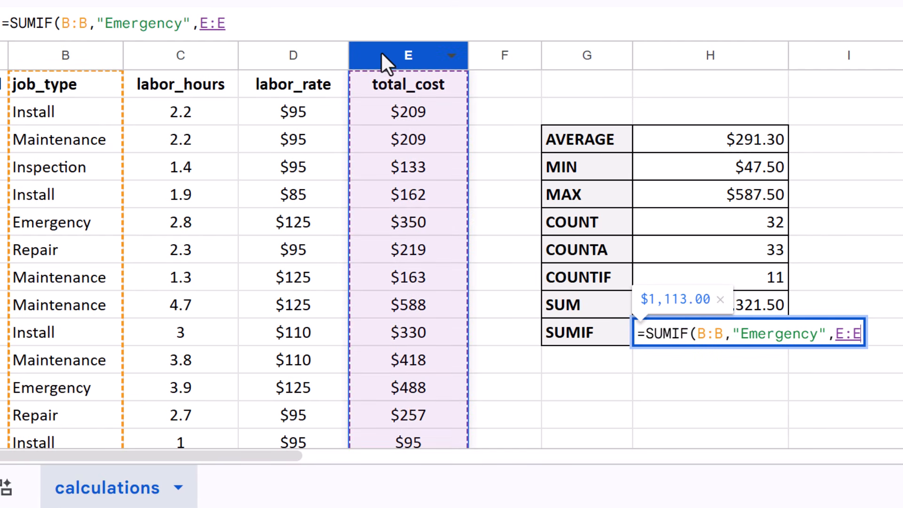
{"action": "type", "text": ")"}
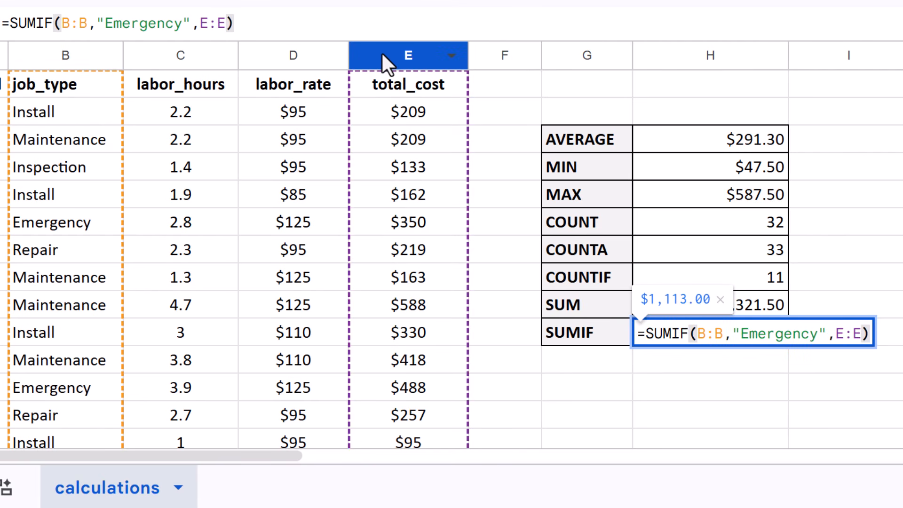
{"action": "key", "text": "Return"}
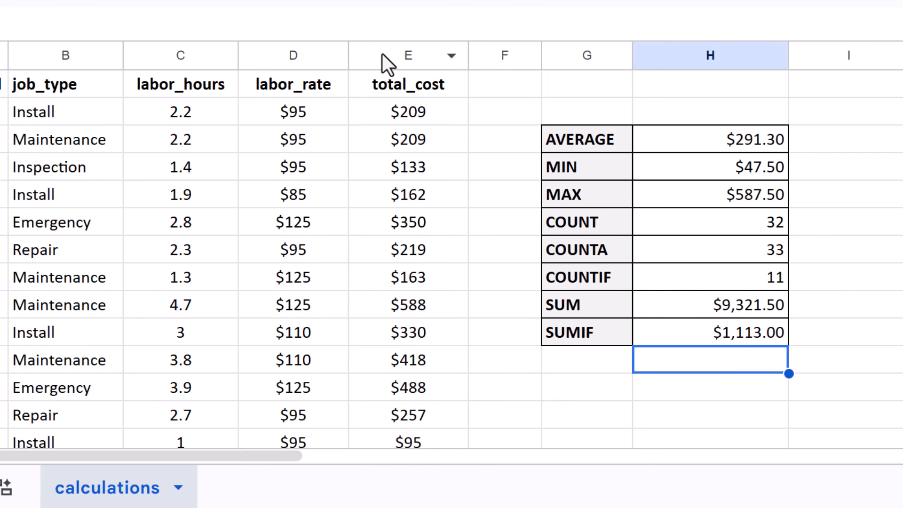